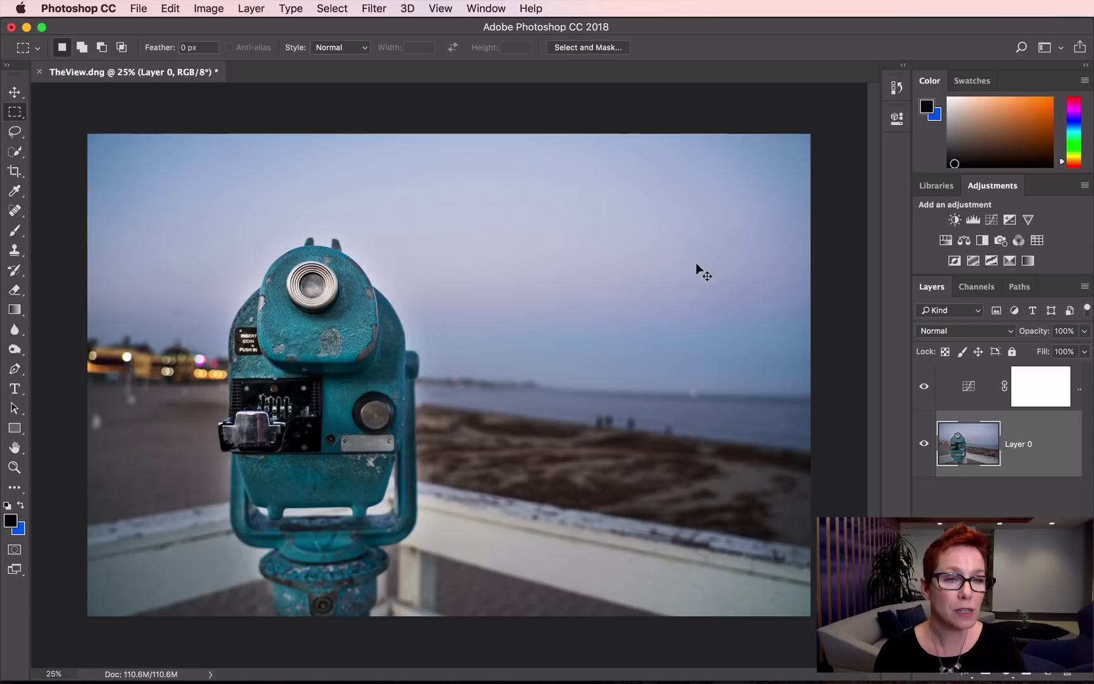
# - Open the Hue/Saturation dialog with Cmd+U and cancel it, leaving the beach photo unchanged
pyautogui.press('super+u')
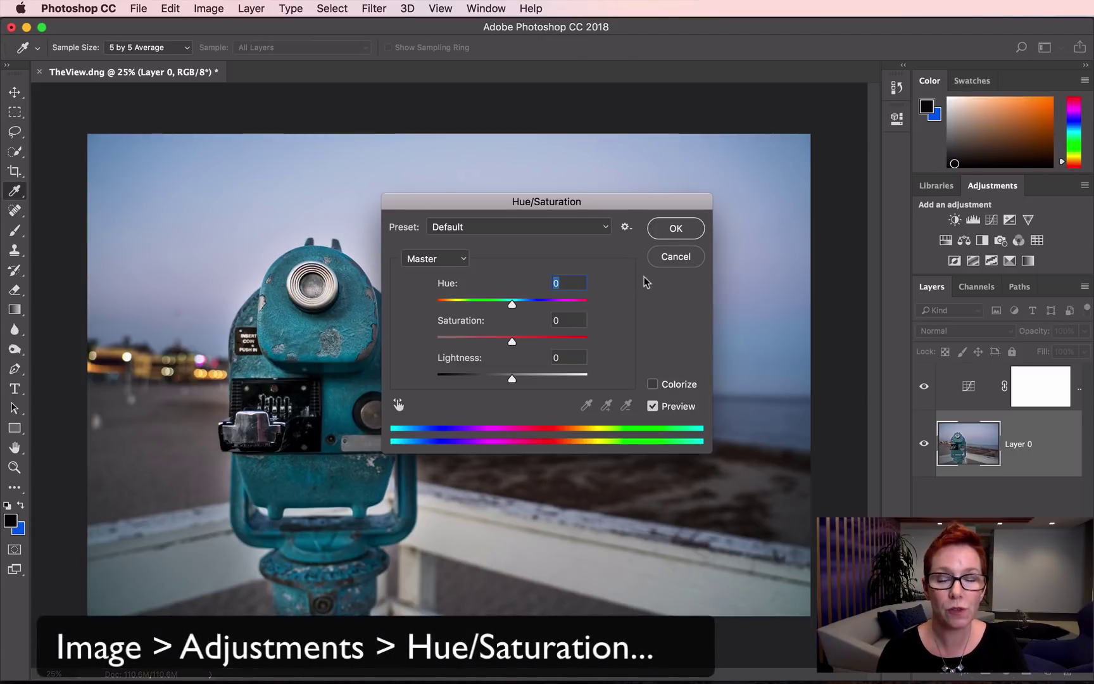
pyautogui.click(676, 257)
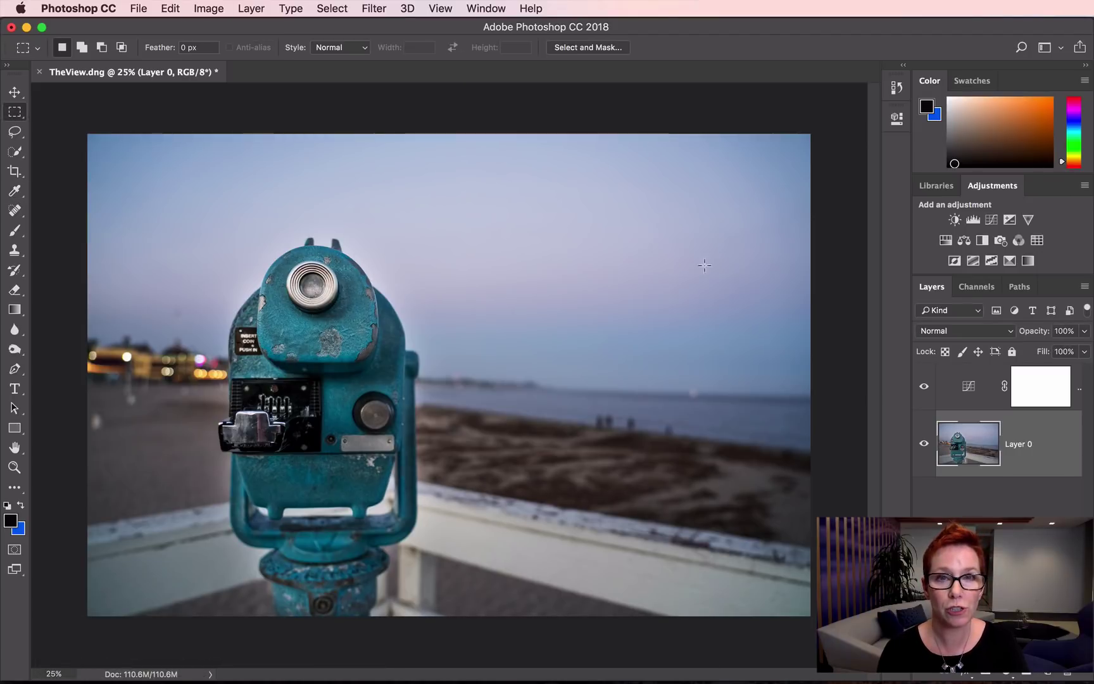
# - Add a Hue/Saturation adjustment layer above Layer 0, keeping the Master colour range
pyautogui.click(947, 241)
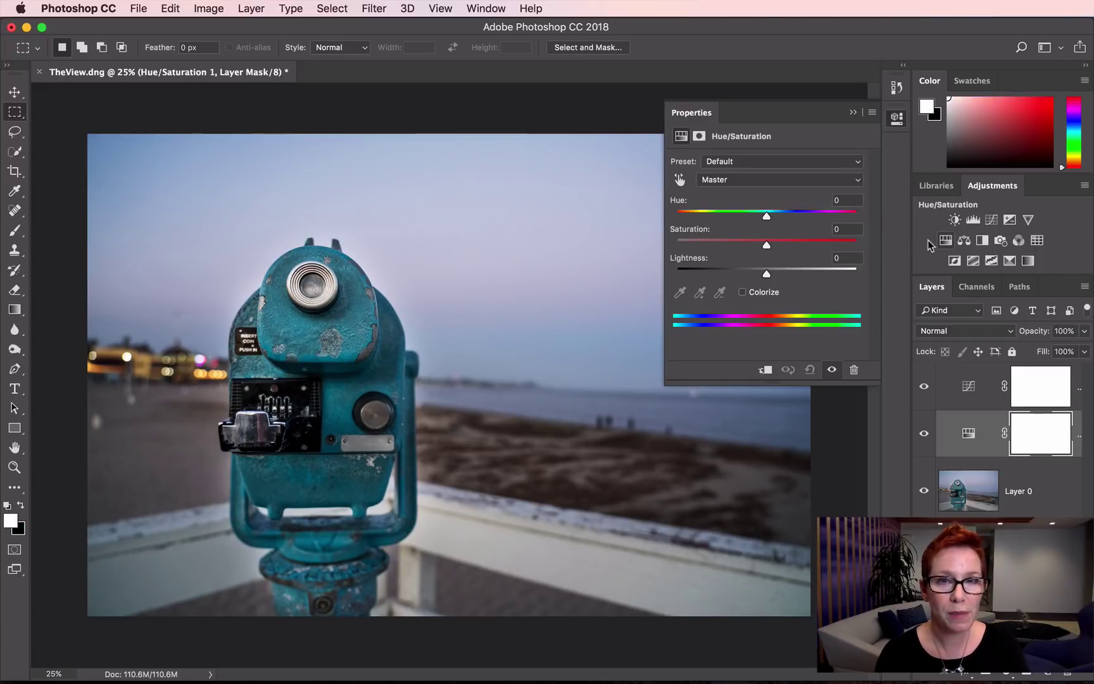
pyautogui.click(858, 180)
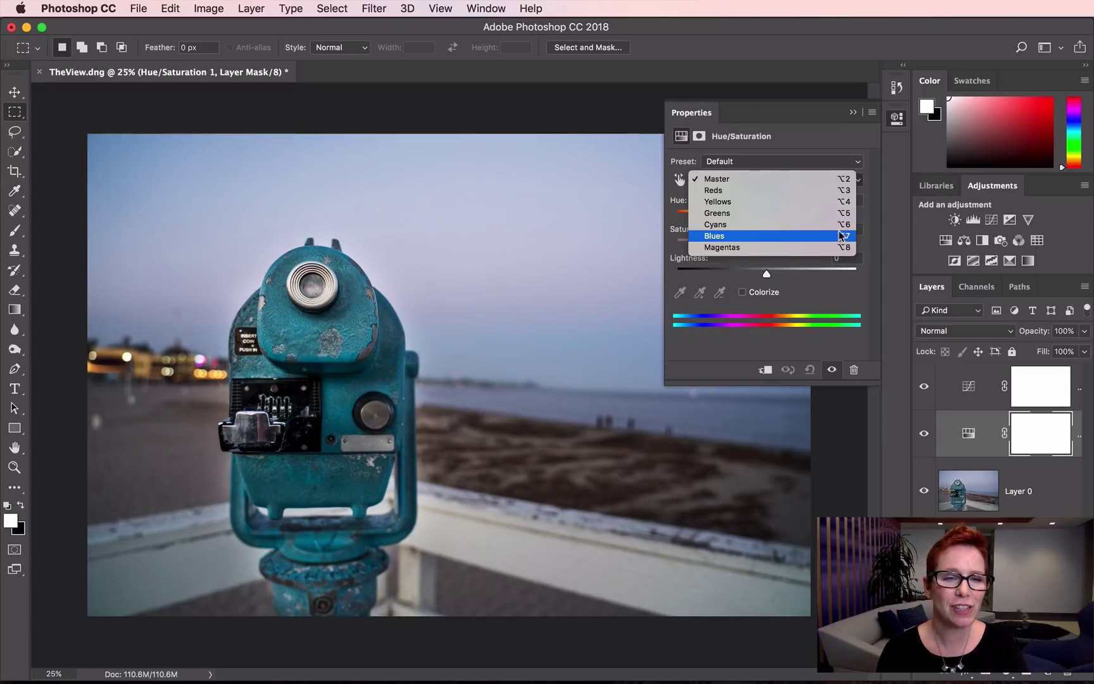
pyautogui.click(797, 181)
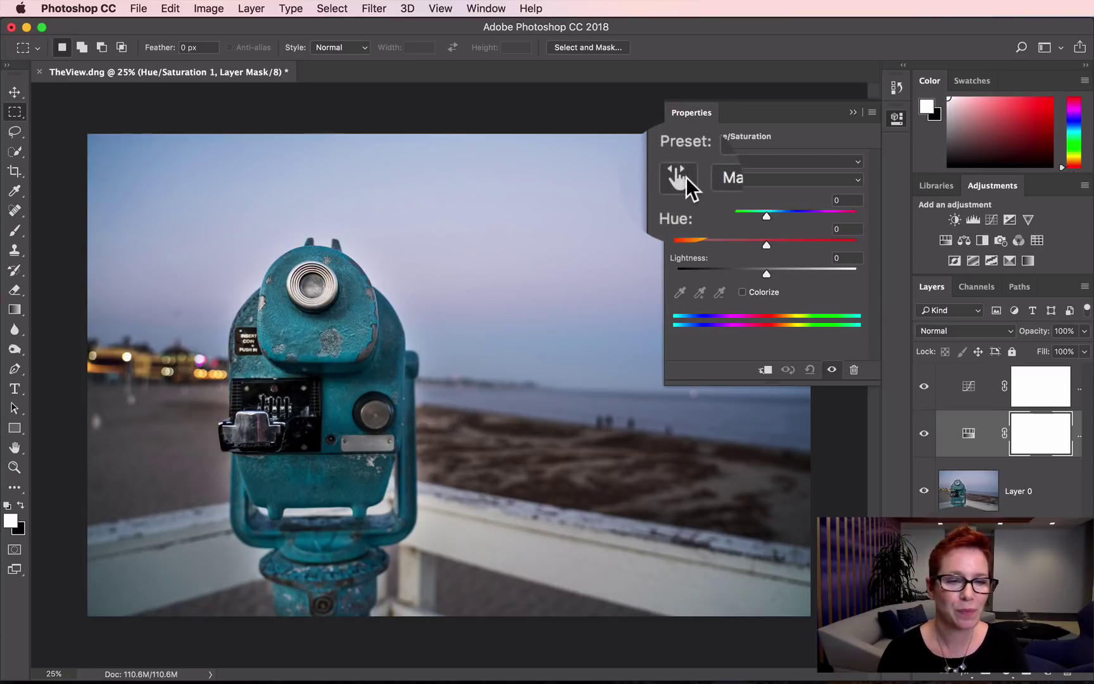
# - Using the Targeted Adjustment Tool, set Blues saturation +47, Blues hue +9, Greens saturation −41
pyautogui.click(680, 177)
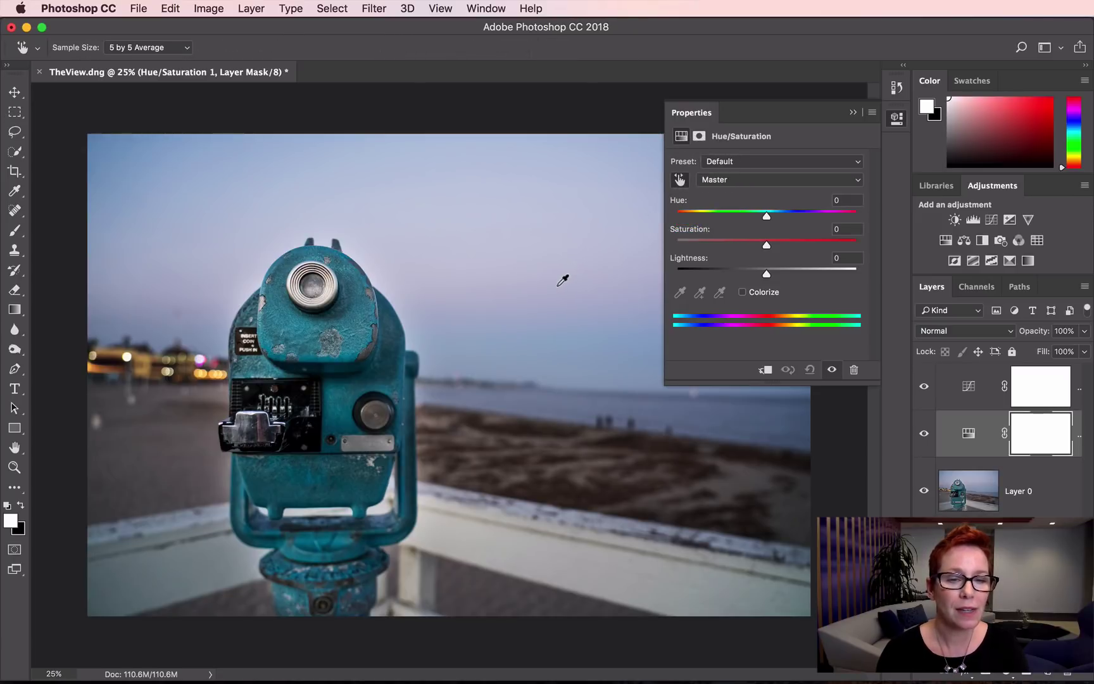
pyautogui.click(558, 306)
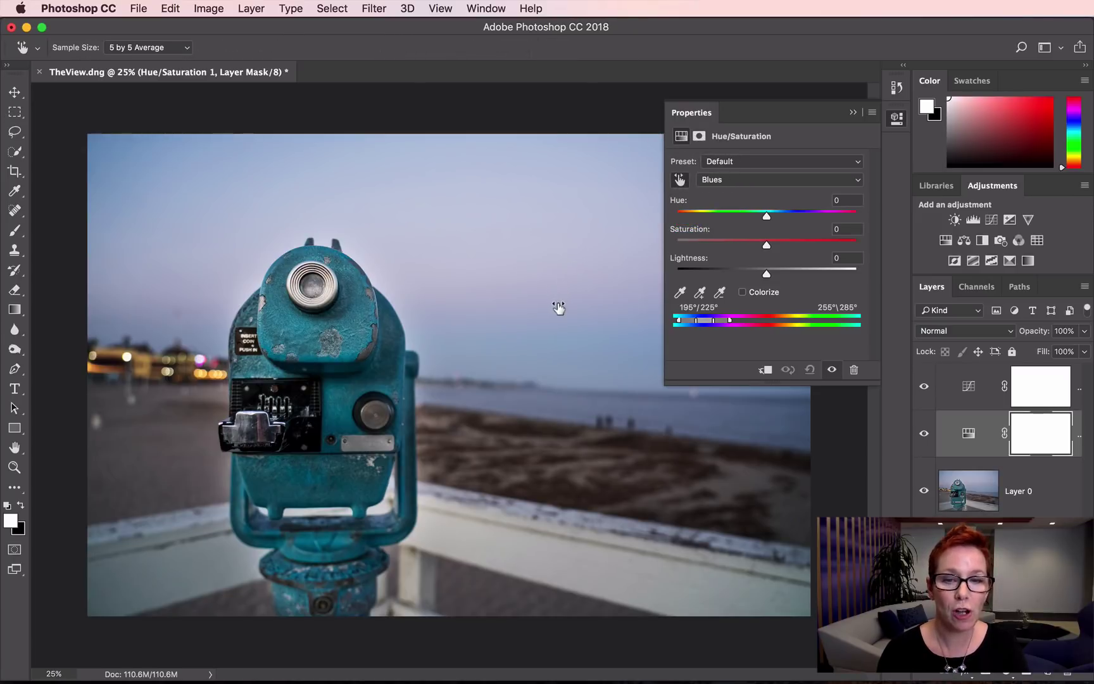
pyautogui.moveTo(557, 306); pyautogui.dragTo(594, 305)
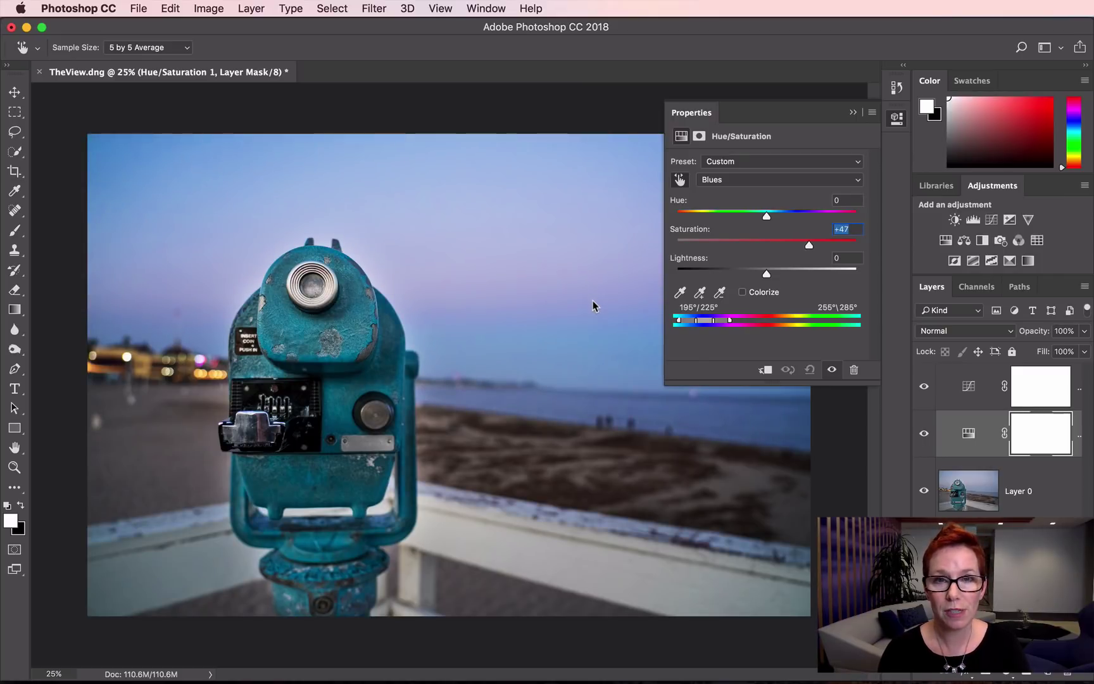
pyautogui.moveTo(610, 556); pyautogui.dragTo(576, 566)
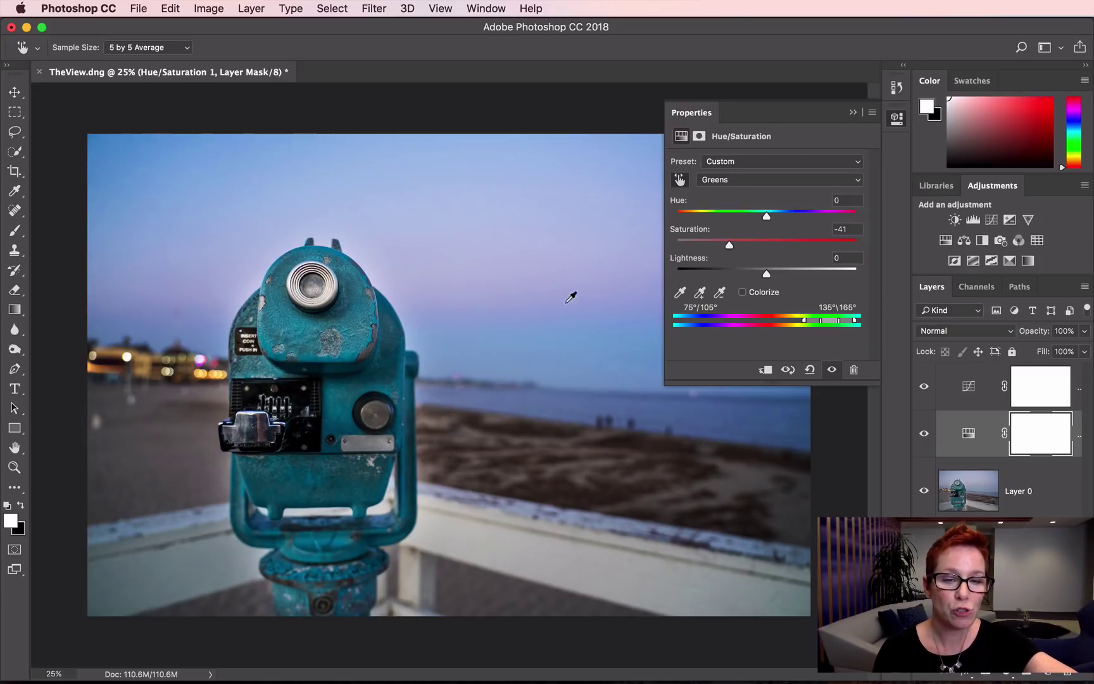
pyautogui.moveTo(565, 282); pyautogui.dragTo(566, 294)
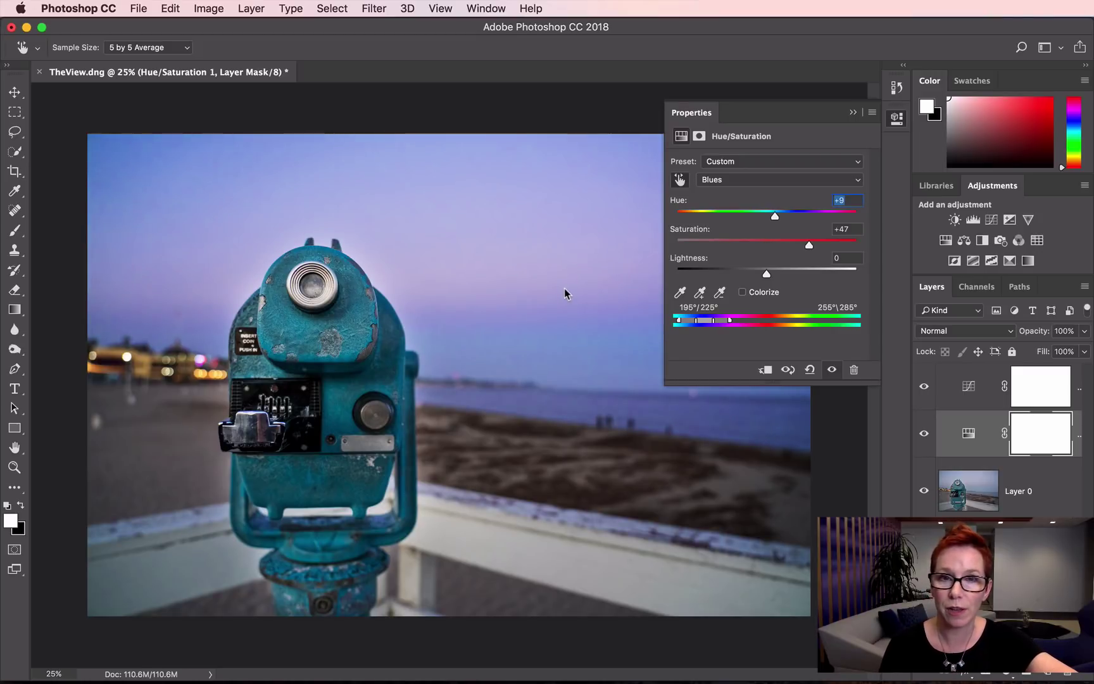